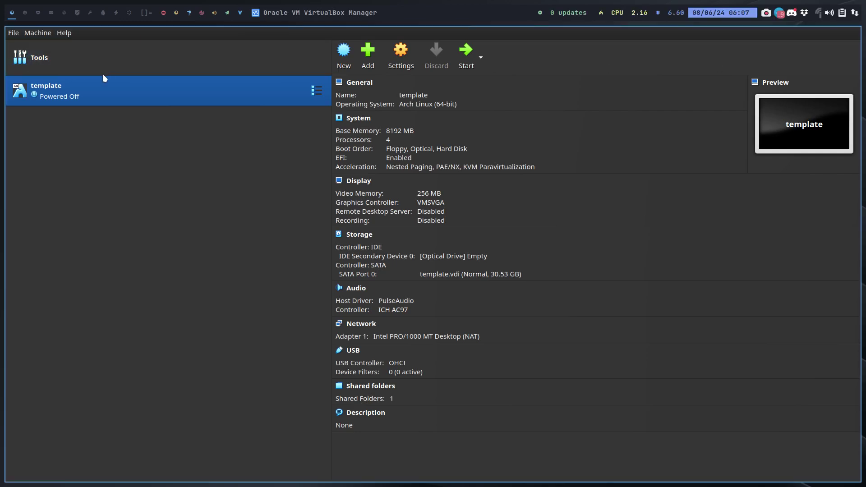
# Step: Create a full clone of the template machine, entering vm1 as the clone name
pyautogui.rightClick(81, 91)
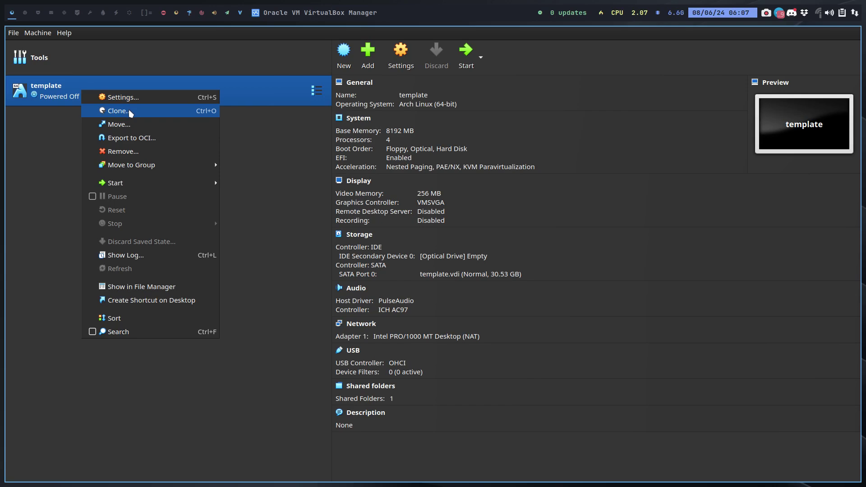
pyautogui.click(130, 113)
pyautogui.hotkey('ctrl', 'a')
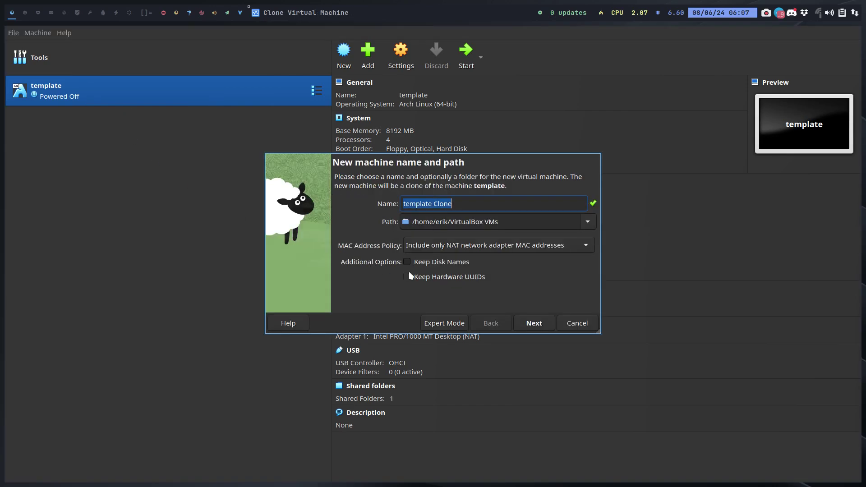
pyautogui.write('vm1')
pyautogui.press('Return')
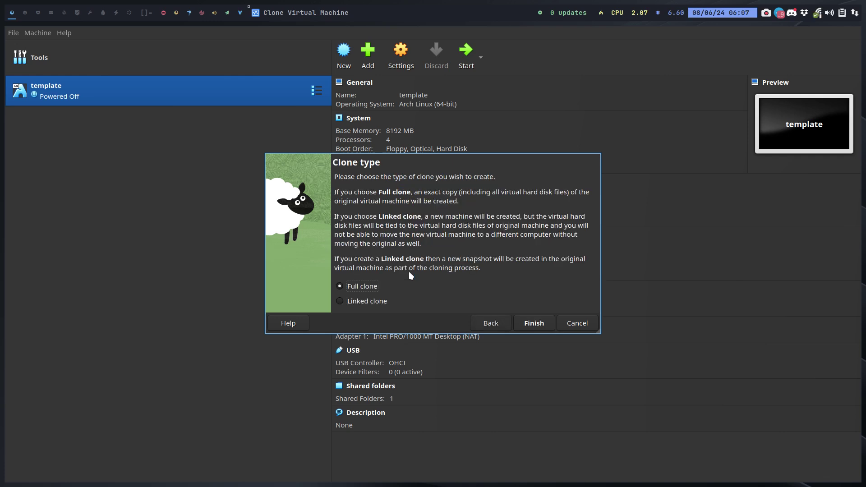
pyautogui.press('Return')
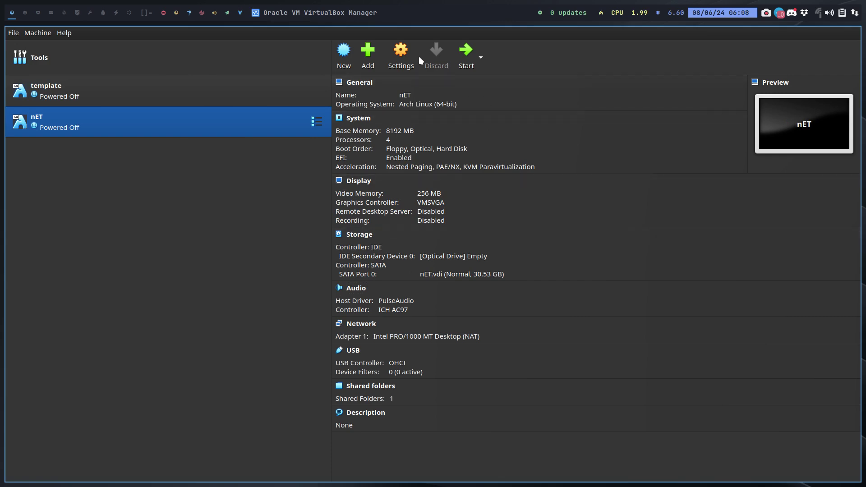
# Step: Rename the cloned nET machine to NET in its General settings
pyautogui.click(405, 58)
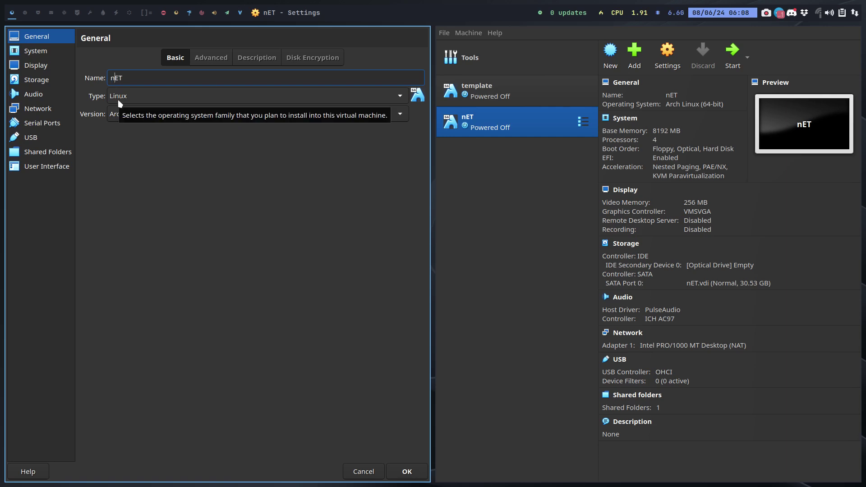
pyautogui.press('Return')
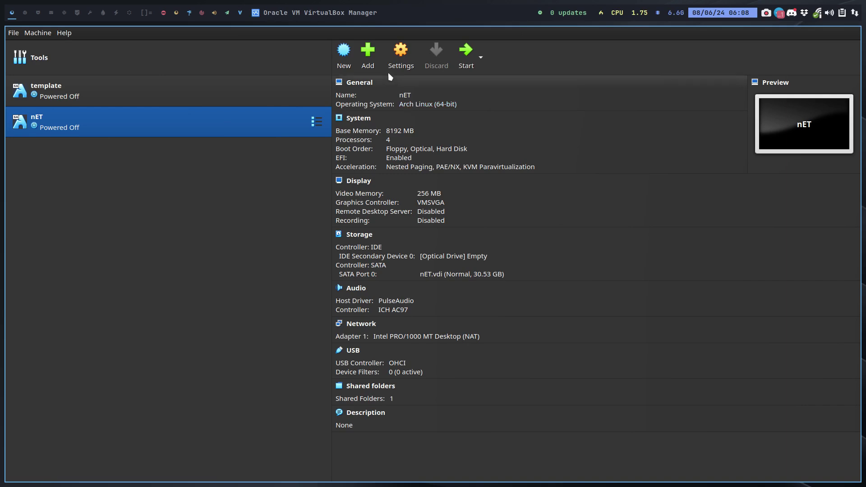
pyautogui.click(398, 64)
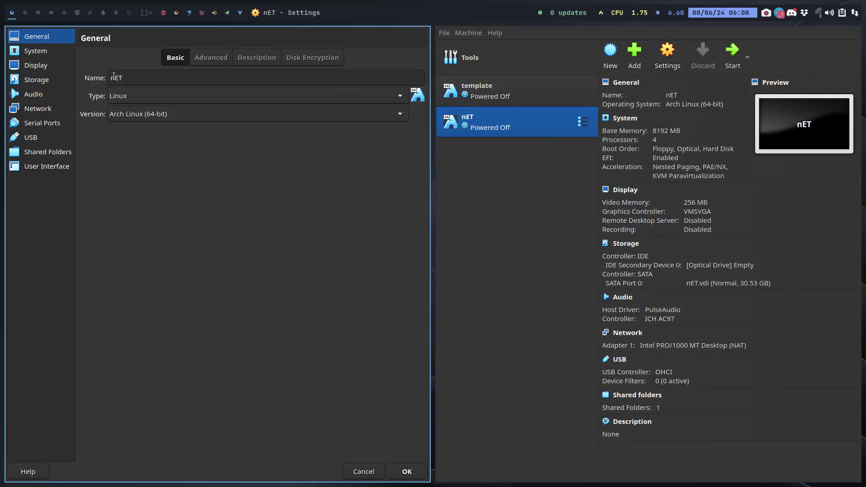
pyautogui.click(111, 75)
pyautogui.press('BackSpace')
pyautogui.write('N')
pyautogui.press('Return')
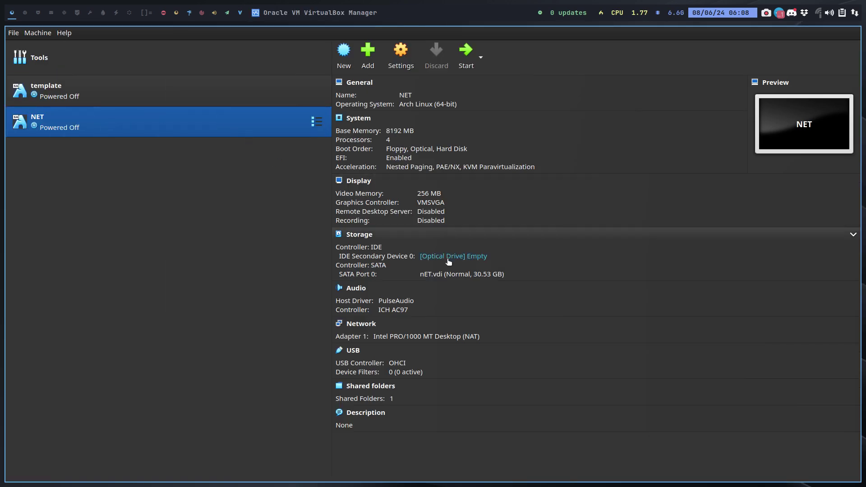
# Step: Attach arconet-v24.07.01-x86_64.iso from the arconet-Out folder to NET's optical drive and start NET
pyautogui.click(452, 257)
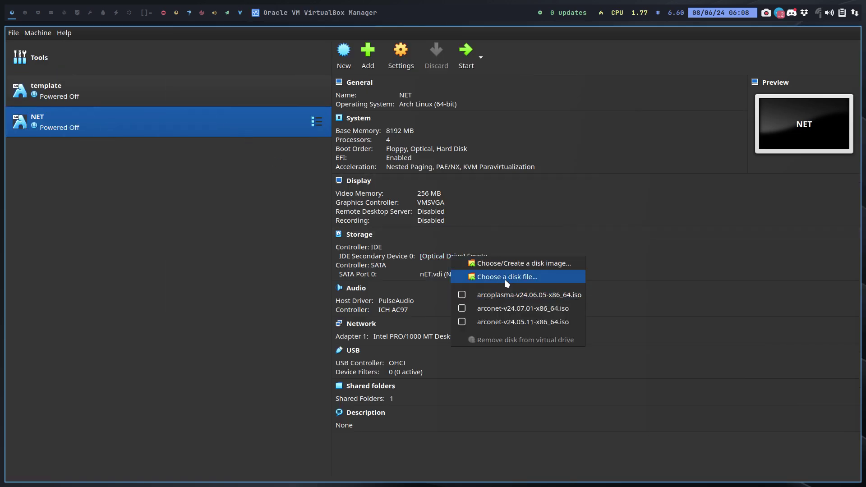
pyautogui.click(504, 279)
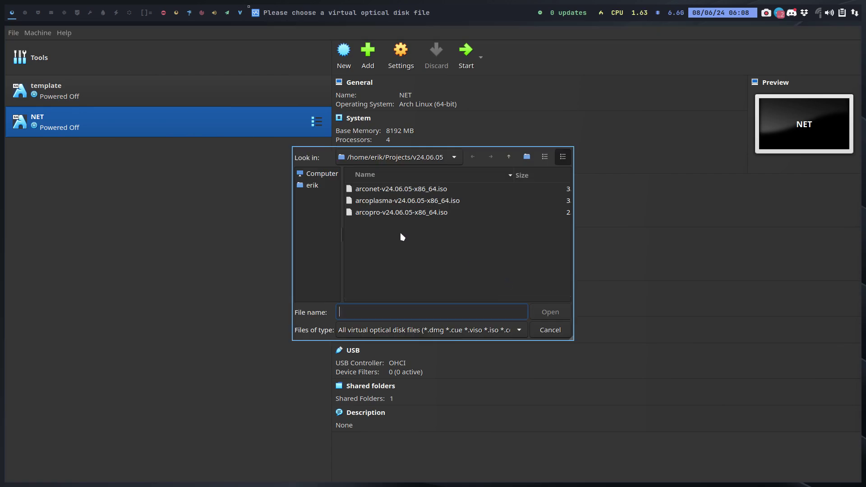
pyautogui.click(316, 186)
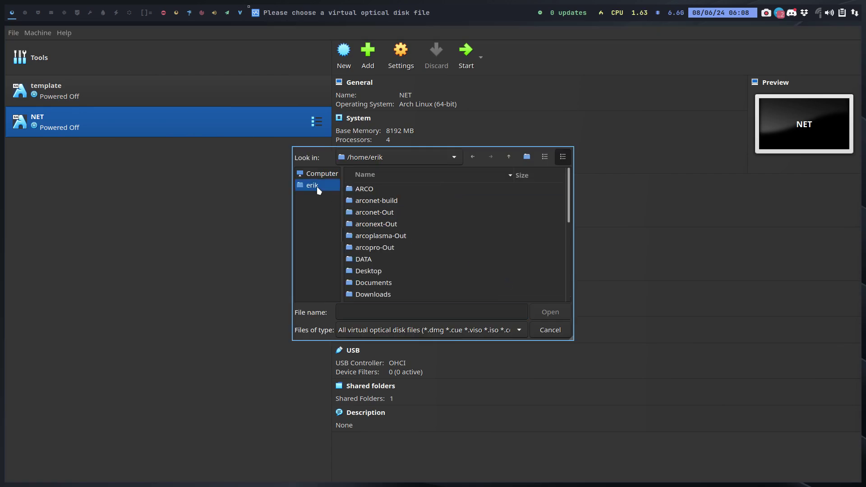
pyautogui.doubleClick(395, 216)
pyautogui.click(399, 194)
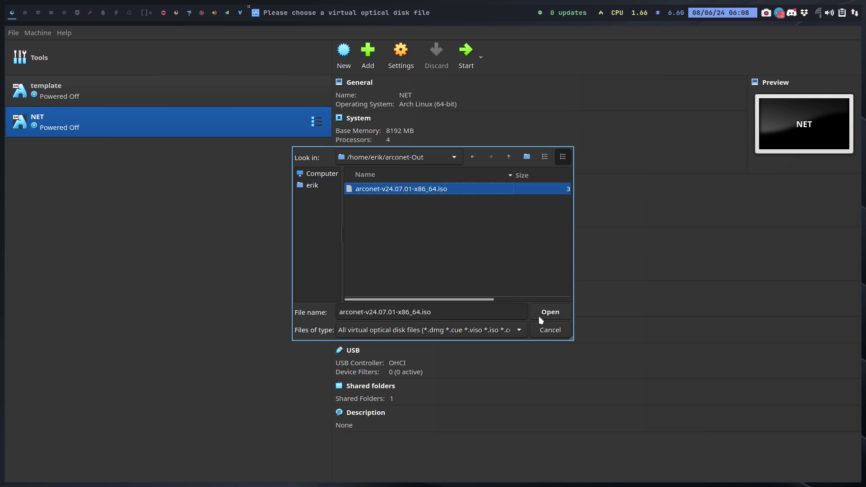
pyautogui.click(557, 318)
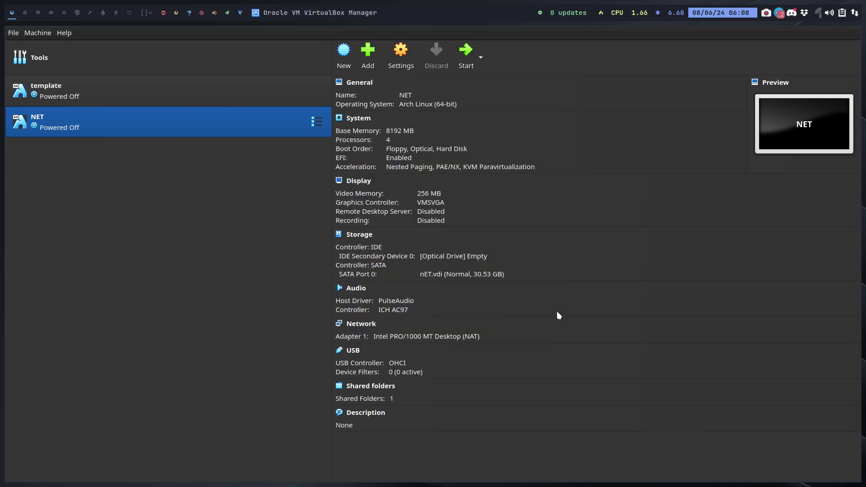
pyautogui.click(466, 53)
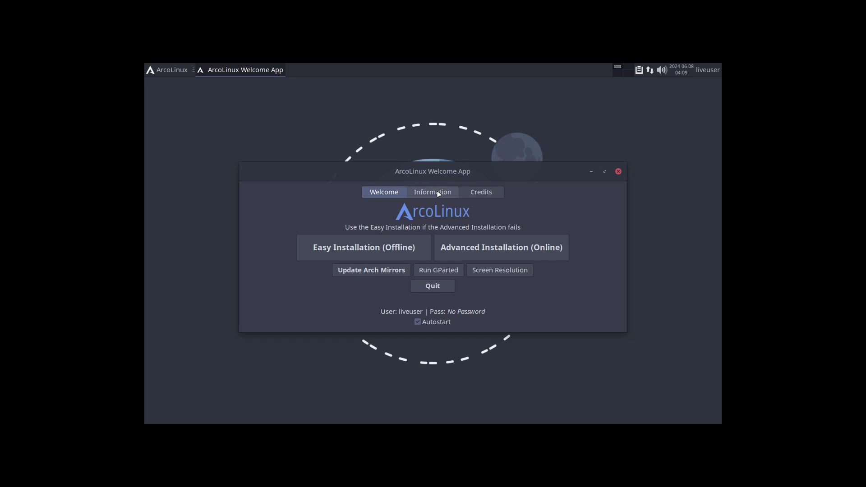
# Step: Move the Welcome App window higher and show its Information page
pyautogui.click(438, 194)
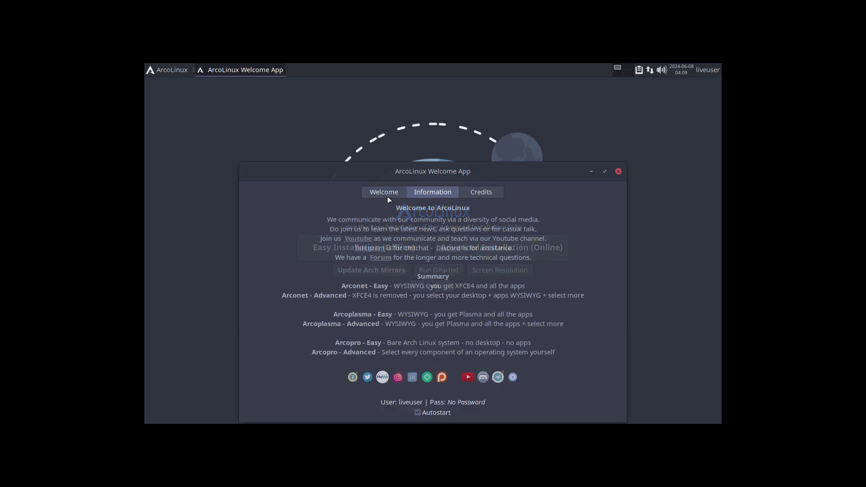
pyautogui.moveTo(447, 173); pyautogui.dragTo(451, 112)
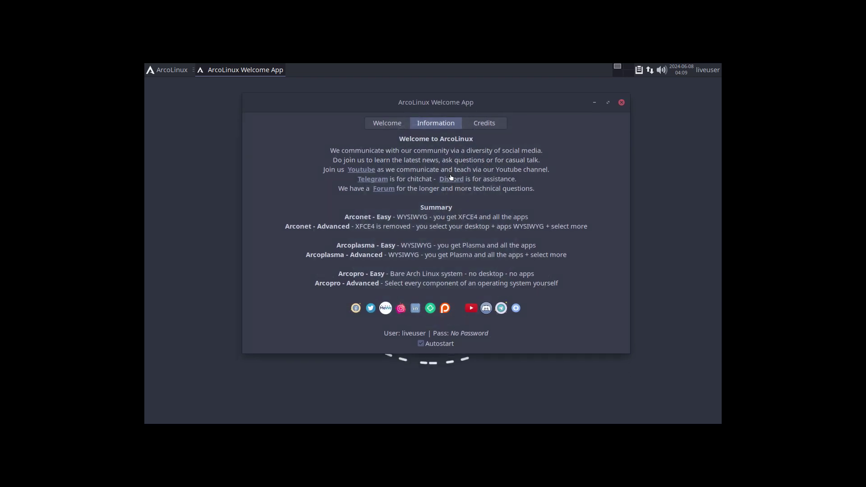
pyautogui.click(378, 119)
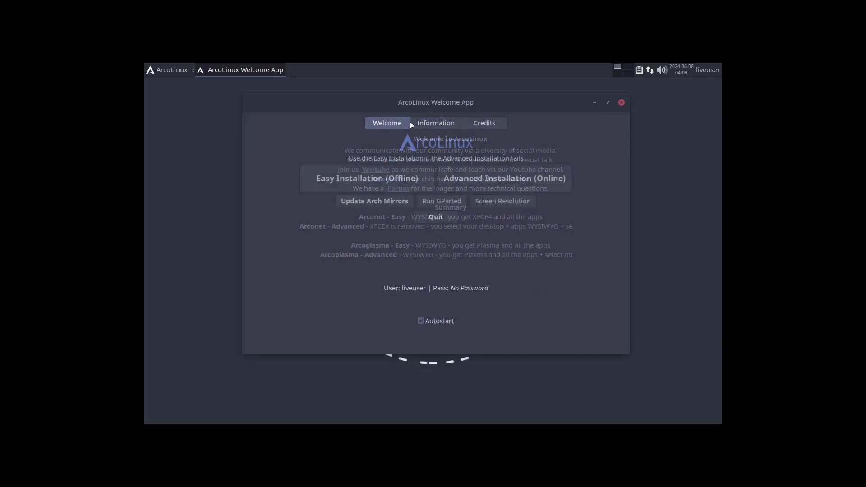
pyautogui.click(435, 124)
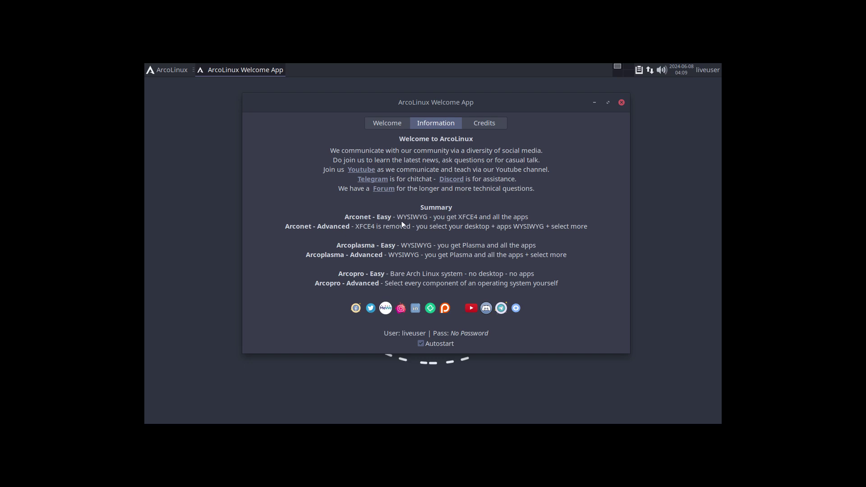
# Step: Browse the Whisker application menu twice, dismissing it back to the Welcome App
pyautogui.click(172, 71)
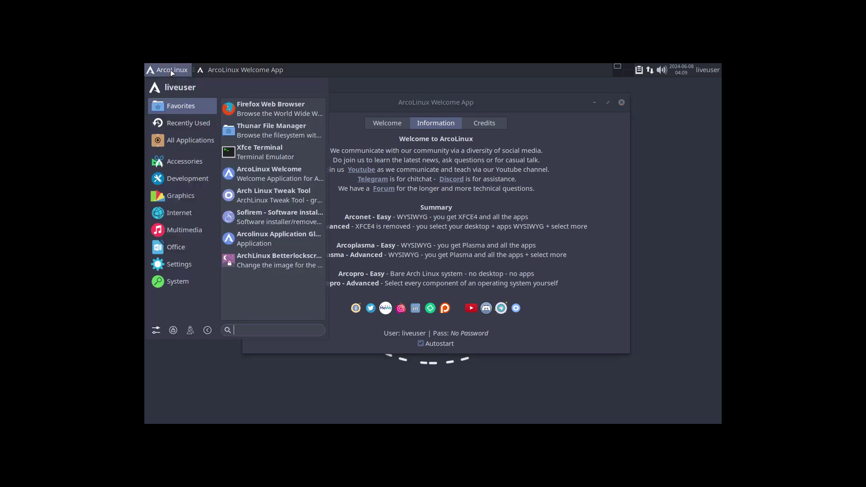
pyautogui.moveTo(185, 170)
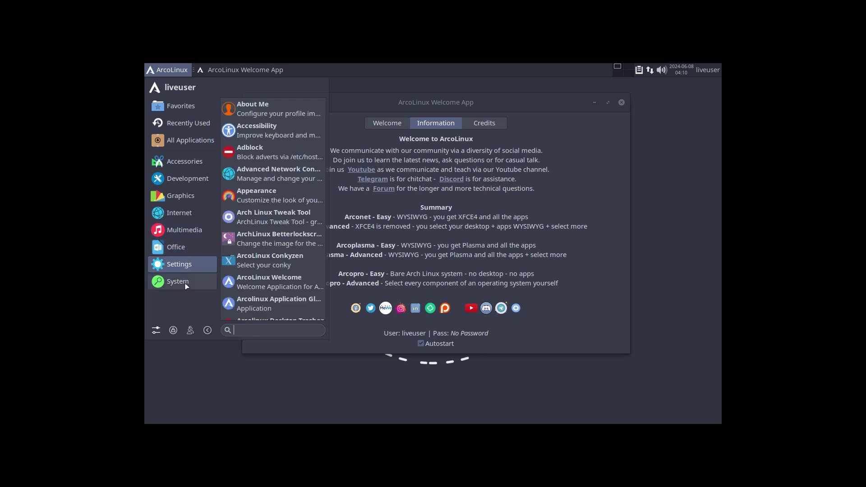
pyautogui.moveTo(186, 286)
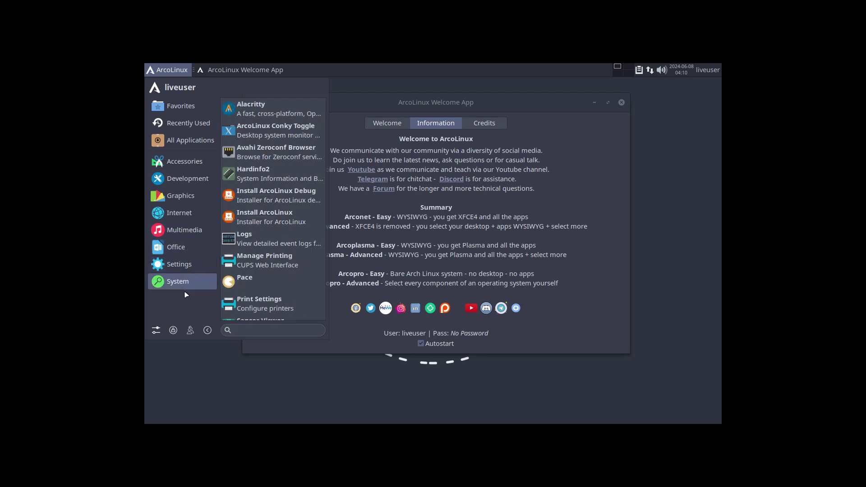
pyautogui.click(465, 235)
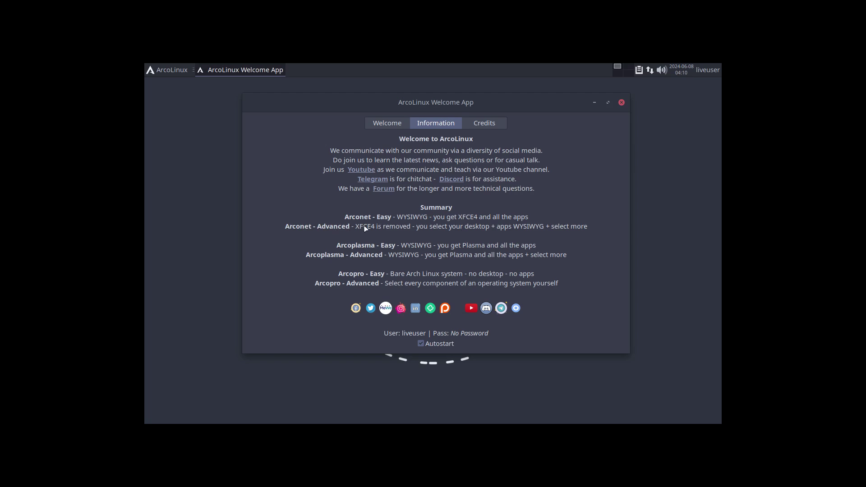
pyautogui.click(176, 74)
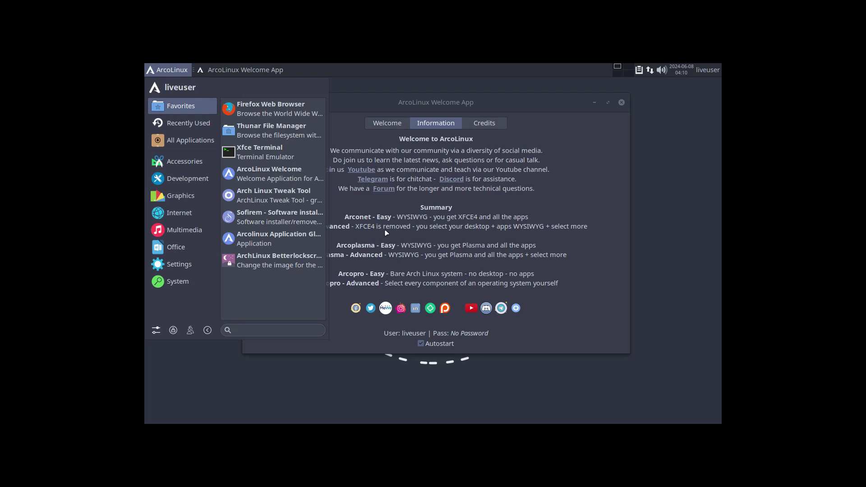
pyautogui.click(499, 235)
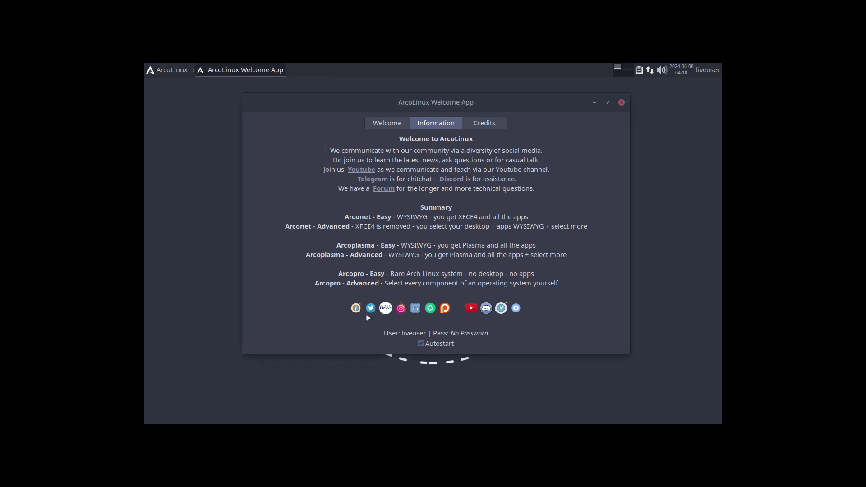
# Step: Choose Advanced Installation (Online) on the Welcome tab and pick Grub as the bootloader
pyautogui.click(388, 126)
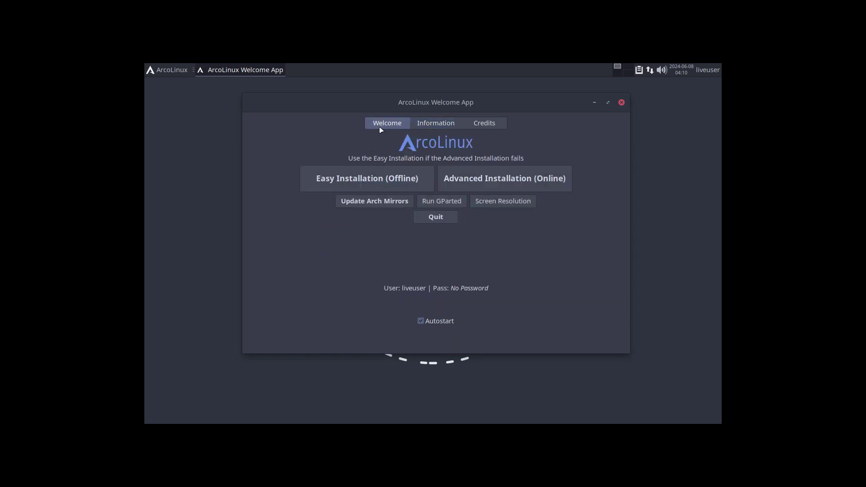
pyautogui.click(500, 182)
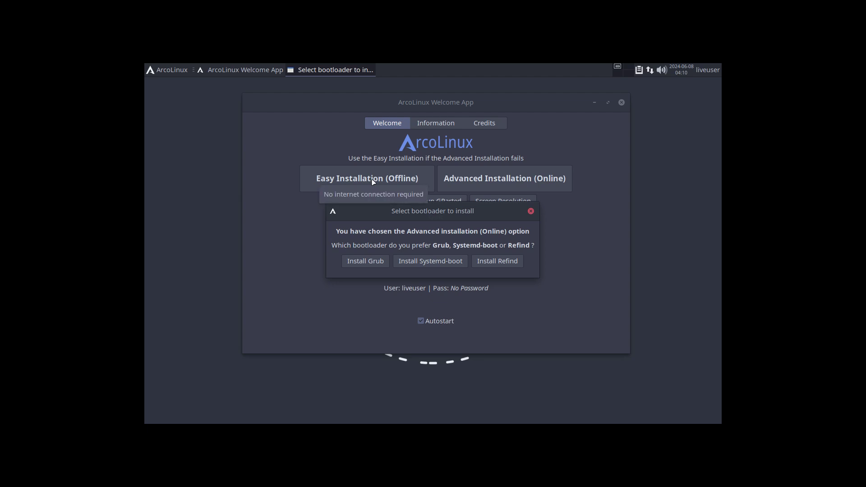
pyautogui.click(372, 262)
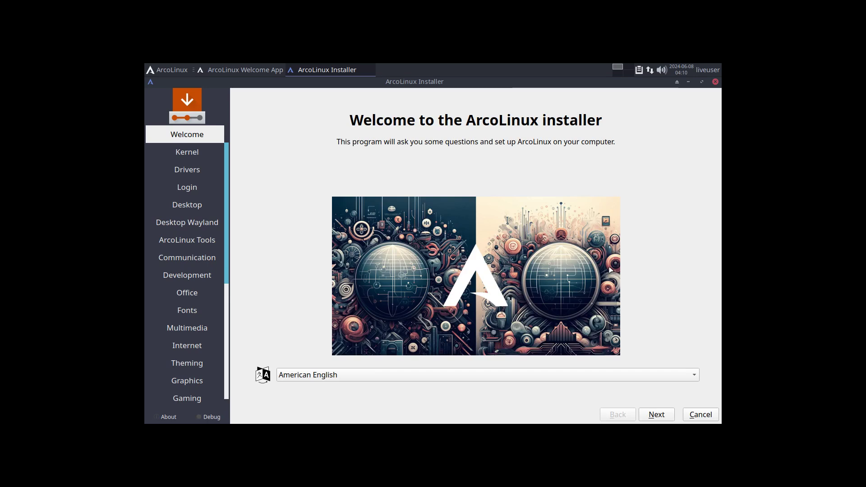
# Step: Pass the Kernel, Drivers and Login pages and tick the Chadwm desktop
pyautogui.click(666, 420)
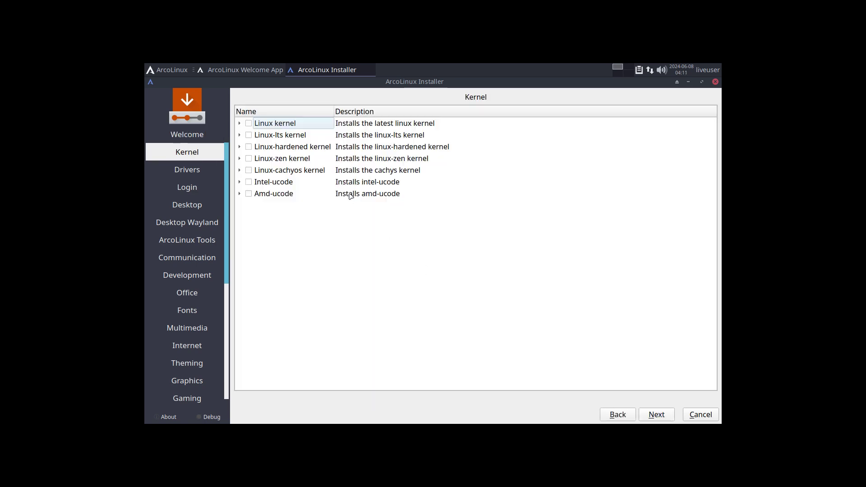
pyautogui.click(660, 415)
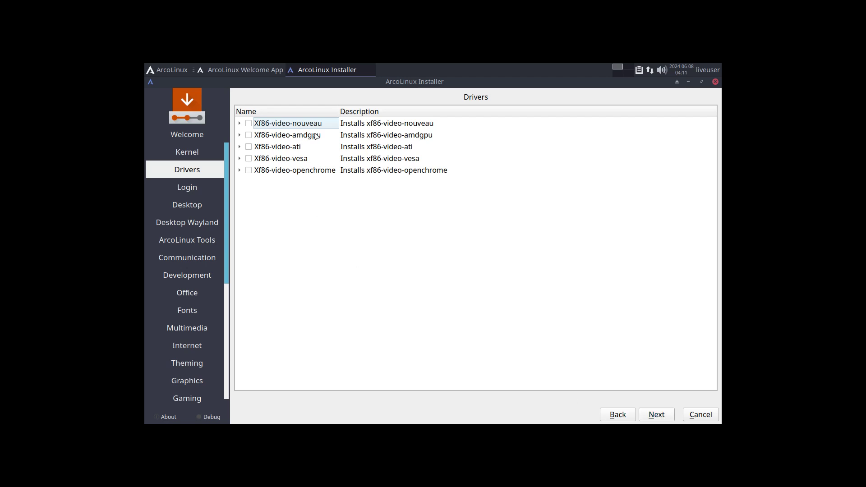
pyautogui.click(669, 416)
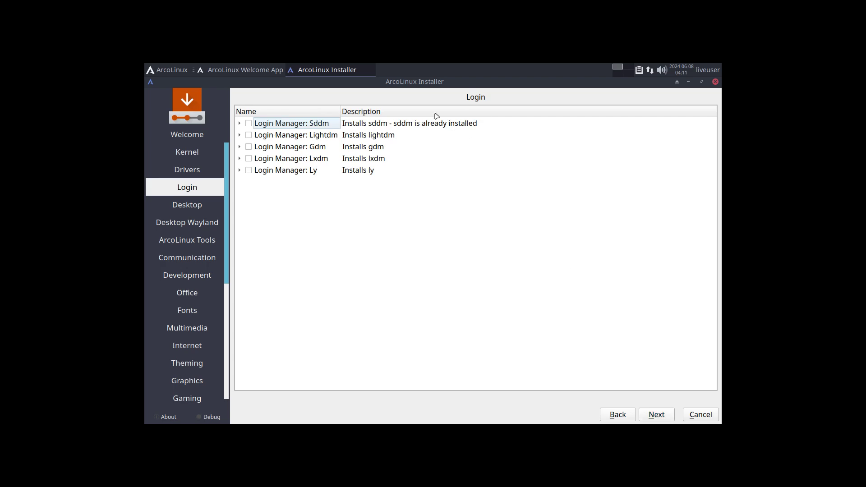
pyautogui.click(658, 415)
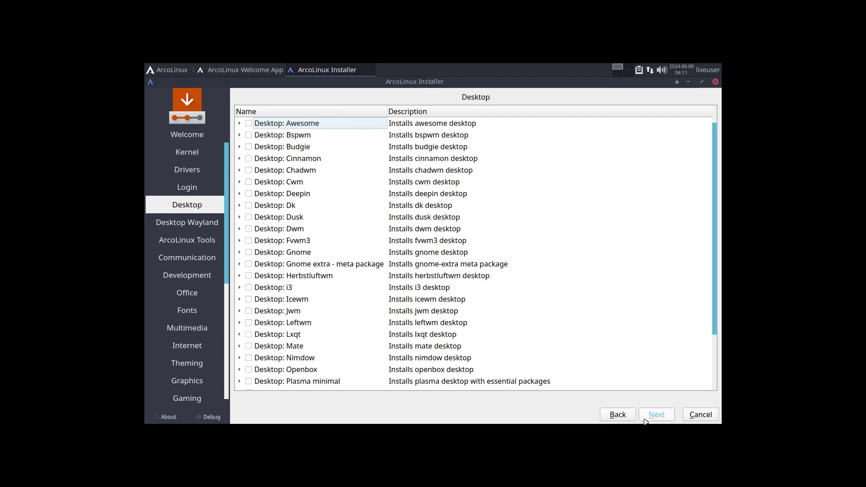
pyautogui.click(655, 416)
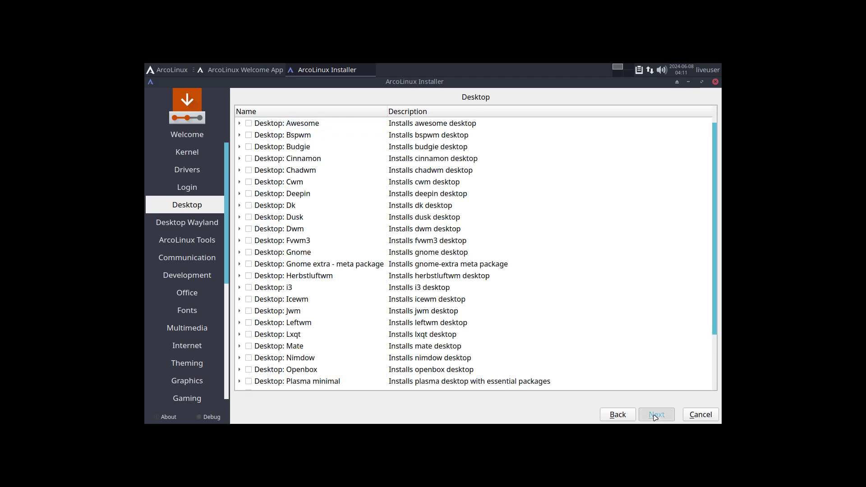
pyautogui.click(620, 416)
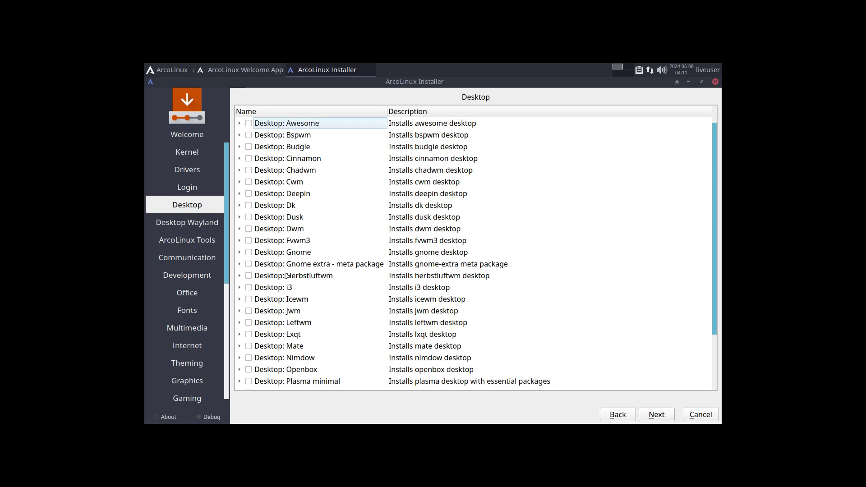
pyautogui.click(249, 170)
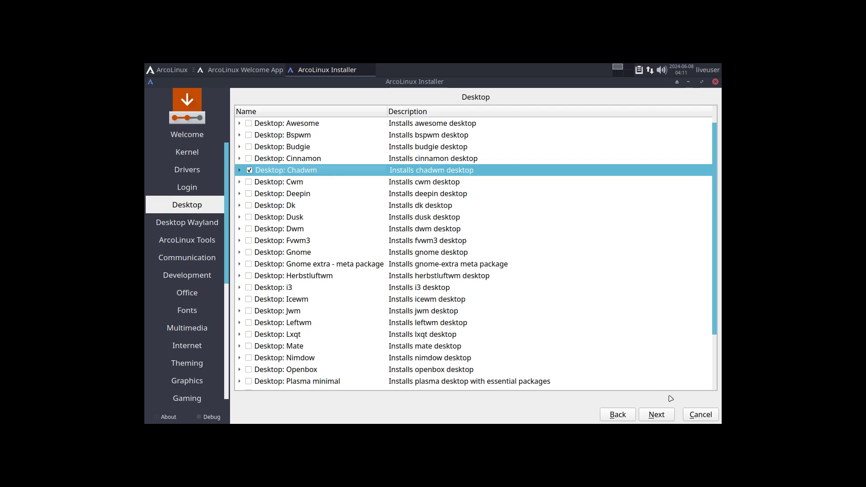
# Step: Skip past Desktop Wayland, ArcoLinux Tools and the software category pages to the keyboard layout
pyautogui.click(656, 414)
pyautogui.click(656, 414)
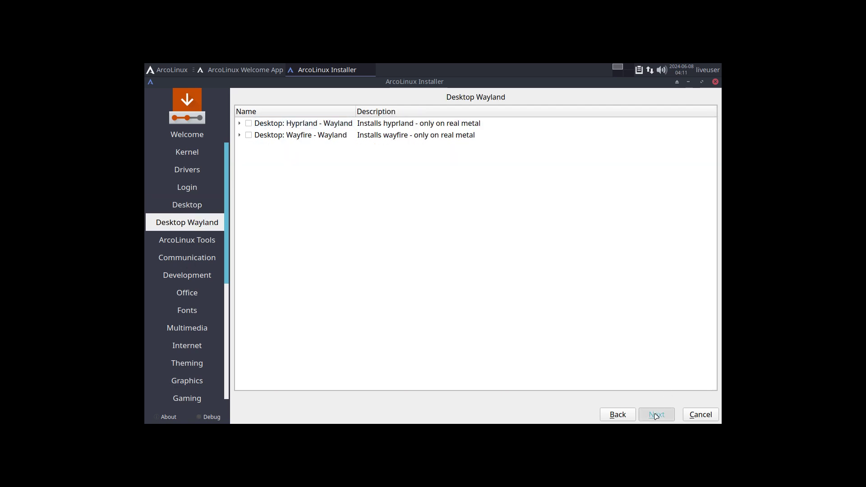
pyautogui.click(656, 414)
pyautogui.click(657, 415)
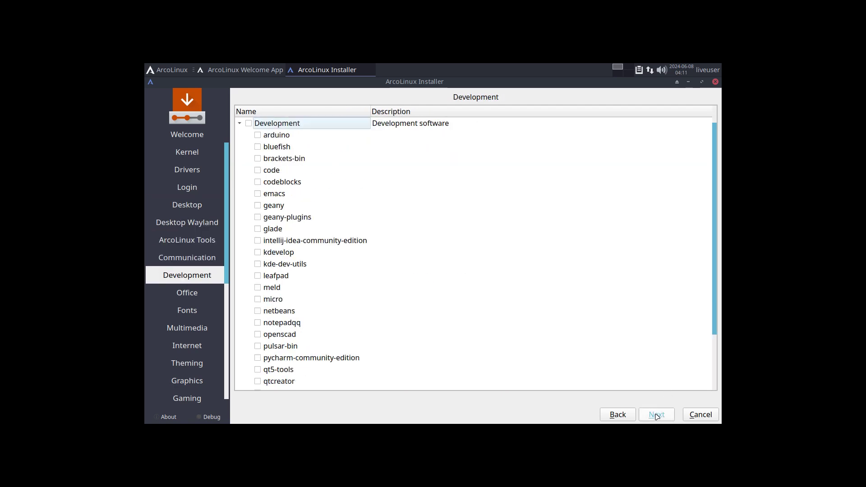
pyautogui.click(656, 414)
pyautogui.click(656, 414)
pyautogui.click(657, 414)
pyautogui.click(656, 414)
pyautogui.click(656, 414)
pyautogui.click(656, 415)
pyautogui.click(657, 415)
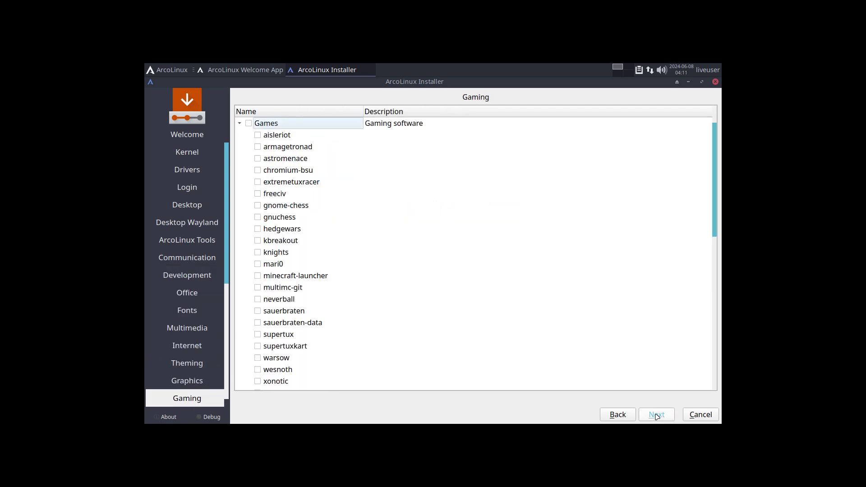
pyautogui.click(656, 415)
pyautogui.click(656, 414)
pyautogui.click(656, 414)
pyautogui.click(656, 414)
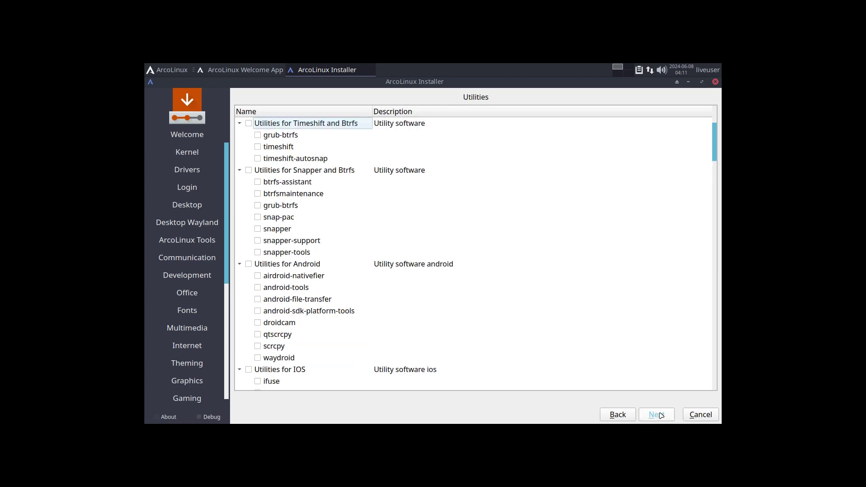
pyautogui.click(656, 415)
pyautogui.click(657, 414)
# Step: Recheck the keyboard layout page, keeping Belgian, then reach the disk partitioning page
pyautogui.click(658, 414)
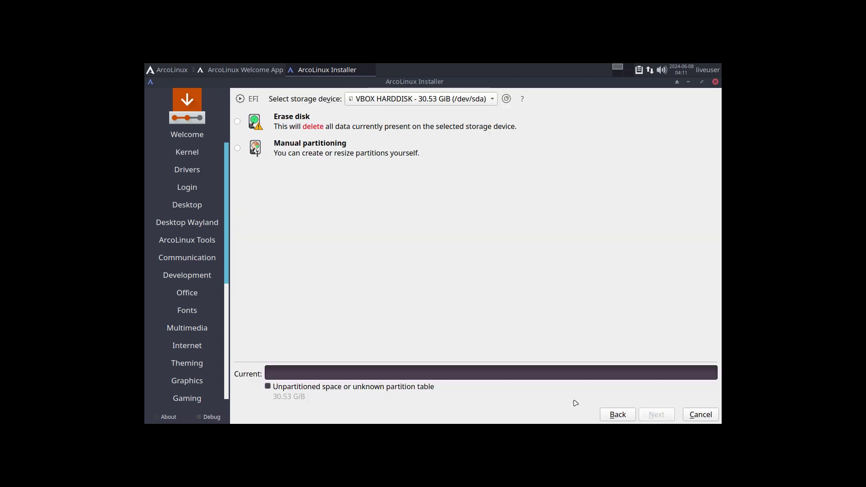
pyautogui.click(622, 418)
pyautogui.moveTo(344, 276); pyautogui.dragTo(315, 345)
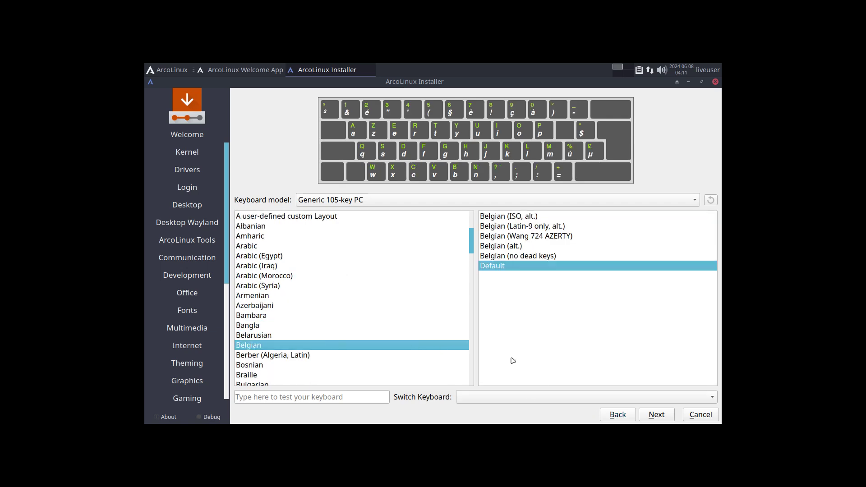
pyautogui.click(661, 418)
# Step: Erase the whole disk on ext4 with Swap to file, and continue to user setup
pyautogui.click(300, 123)
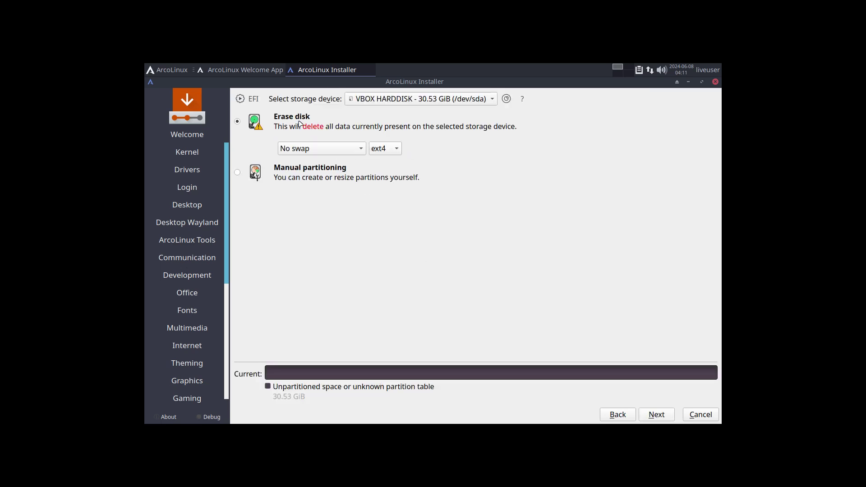
pyautogui.click(354, 151)
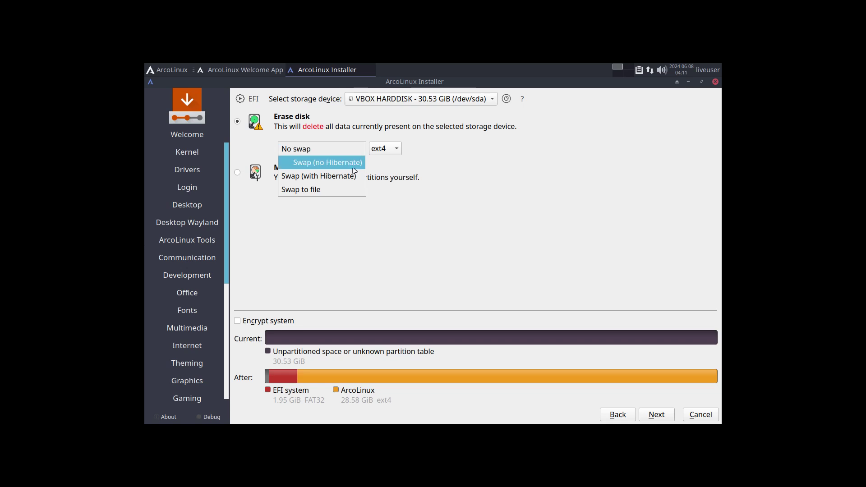
pyautogui.click(343, 162)
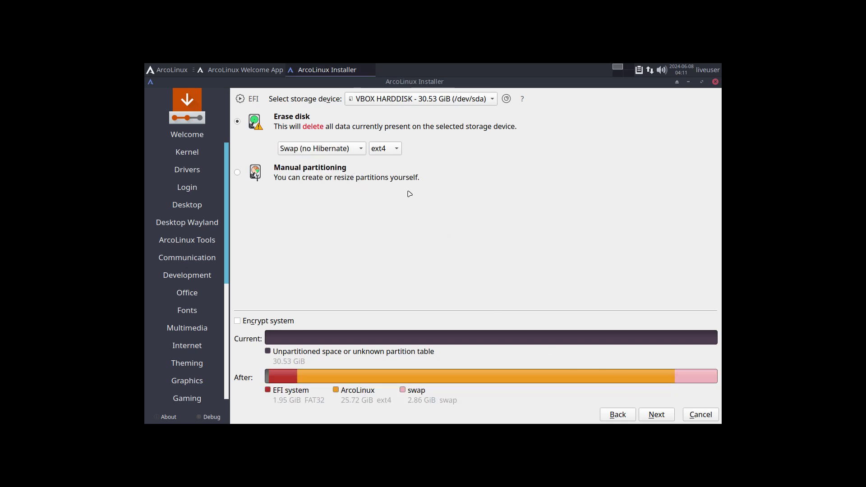
pyautogui.click(349, 147)
pyautogui.click(339, 179)
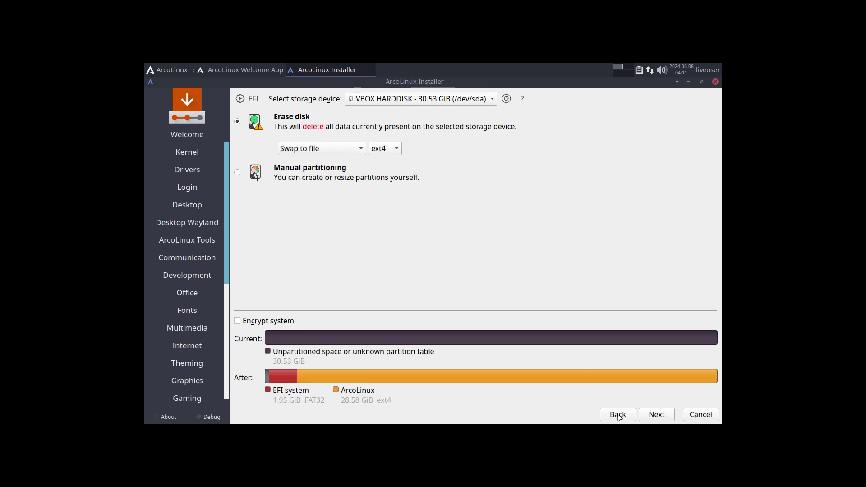
pyautogui.click(657, 416)
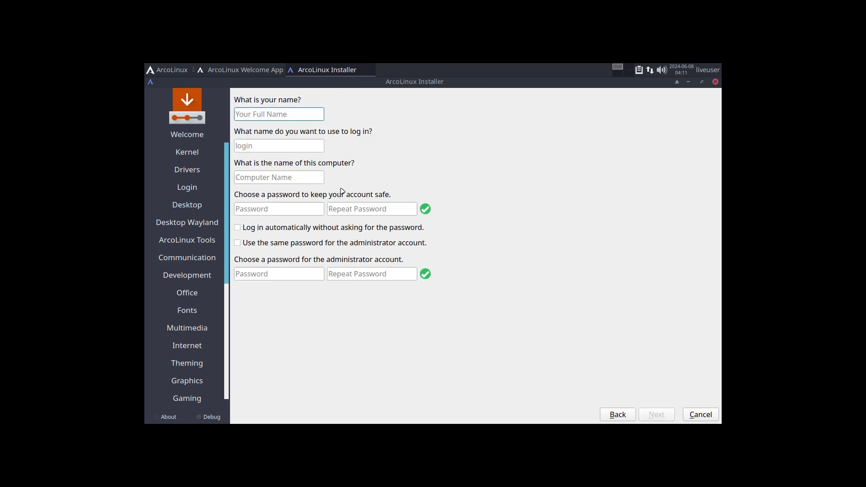
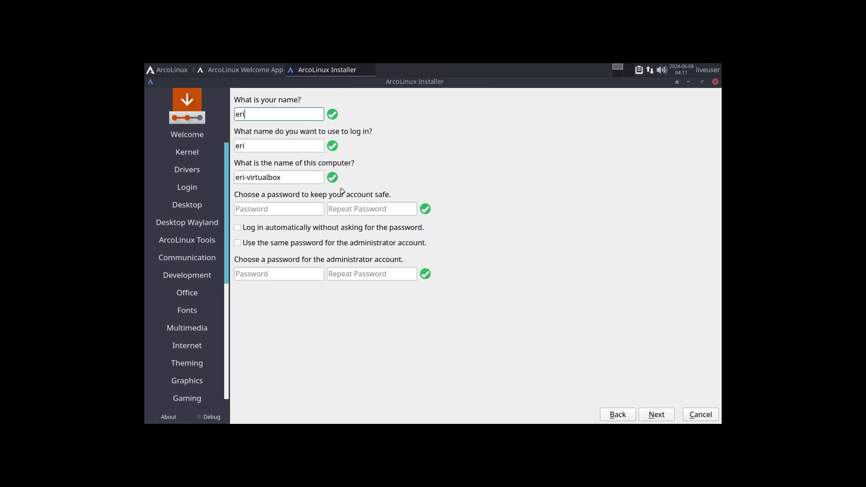
# Step: Enter the user's name and password twice, enabling auto-login and the shared administrator password
pyautogui.press('Tab')
pyautogui.press('Tab')
pyautogui.press('Tab')
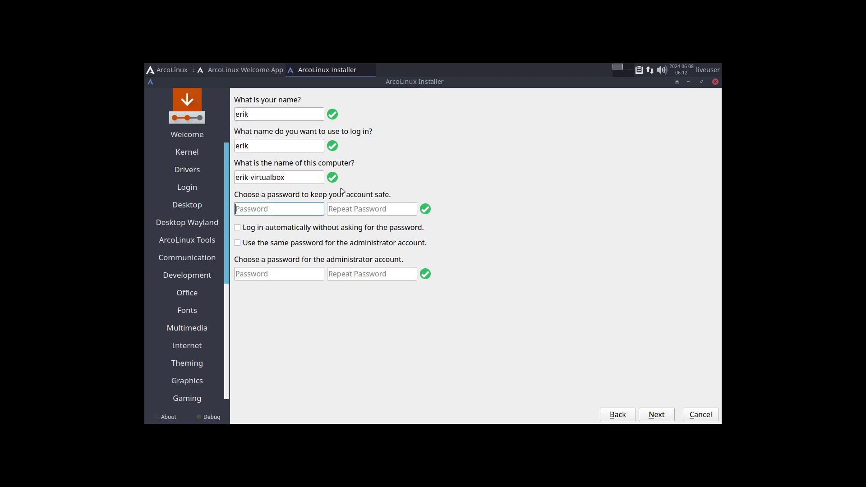
pyautogui.press('Tab')
pyautogui.press('Tab')
pyautogui.press('Tab')
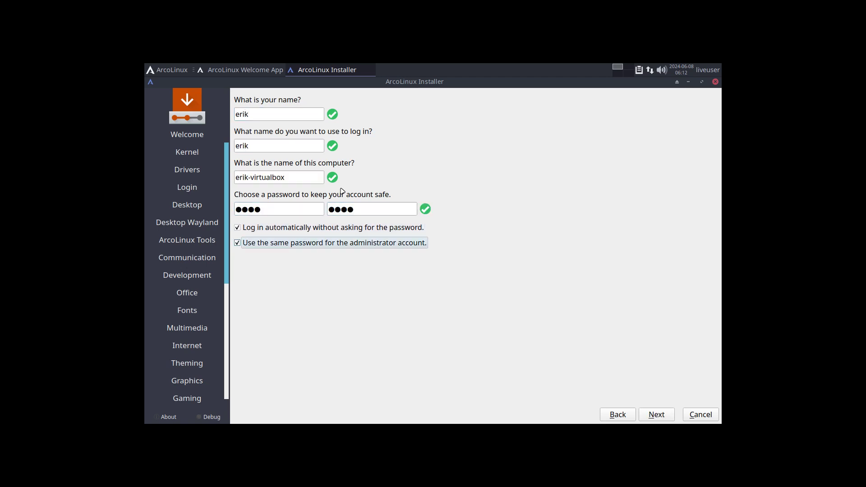
# Step: Go past the Summary, choose Install, and confirm Install Now to begin installing
pyautogui.click(656, 415)
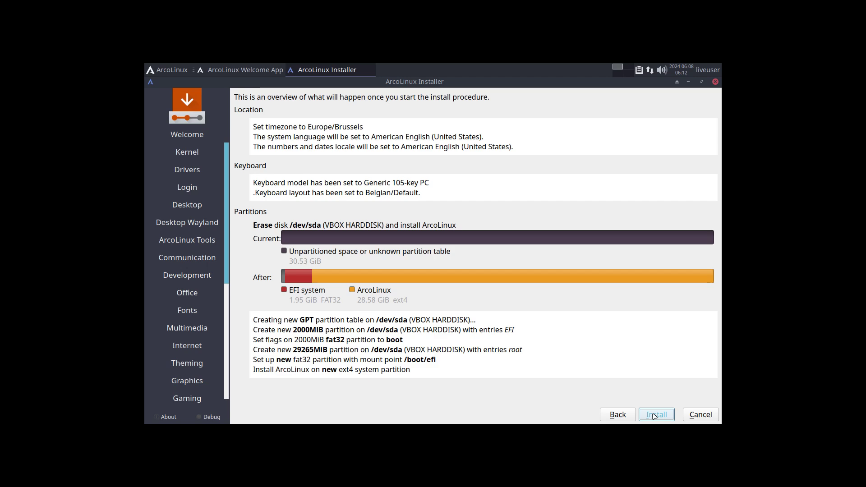
pyautogui.click(657, 413)
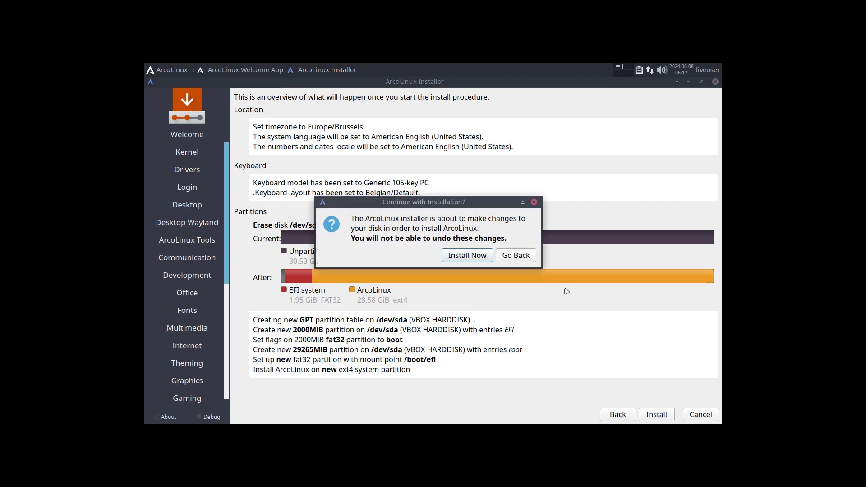
pyautogui.click(469, 255)
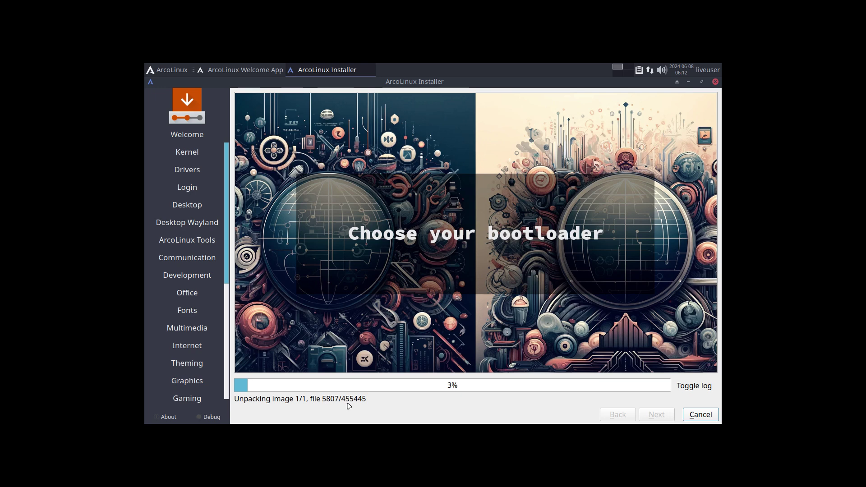
# Step: Browse the Whisker menu categories and close the menu while installation finishes
pyautogui.click(172, 70)
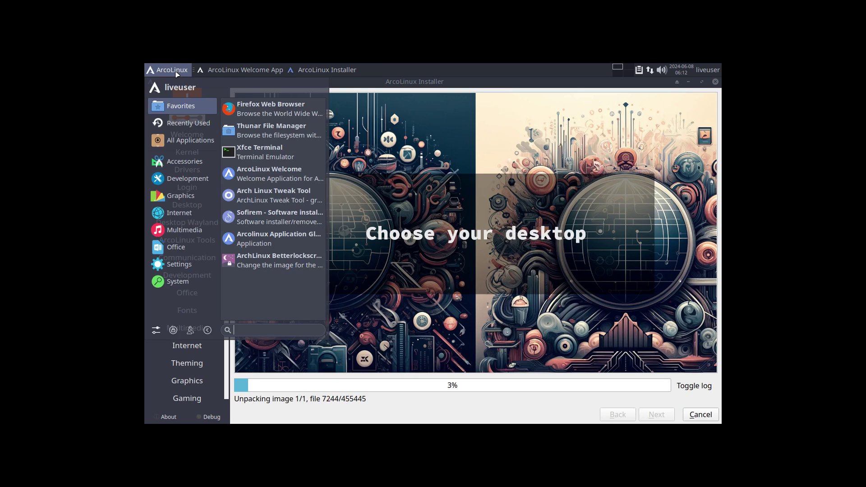
pyautogui.moveTo(187, 163)
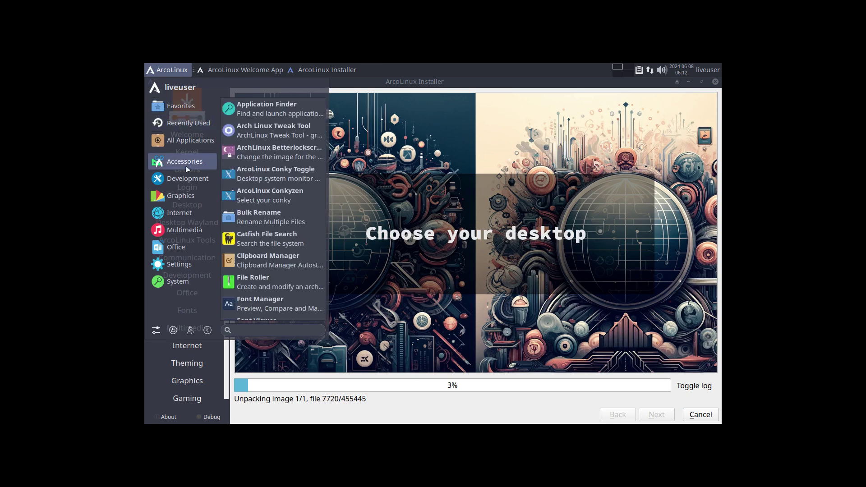
pyautogui.moveTo(190, 216)
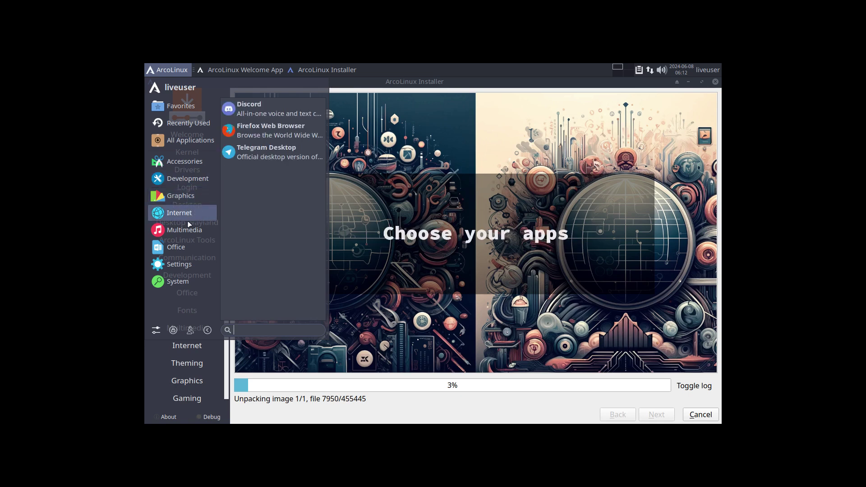
pyautogui.moveTo(180, 264)
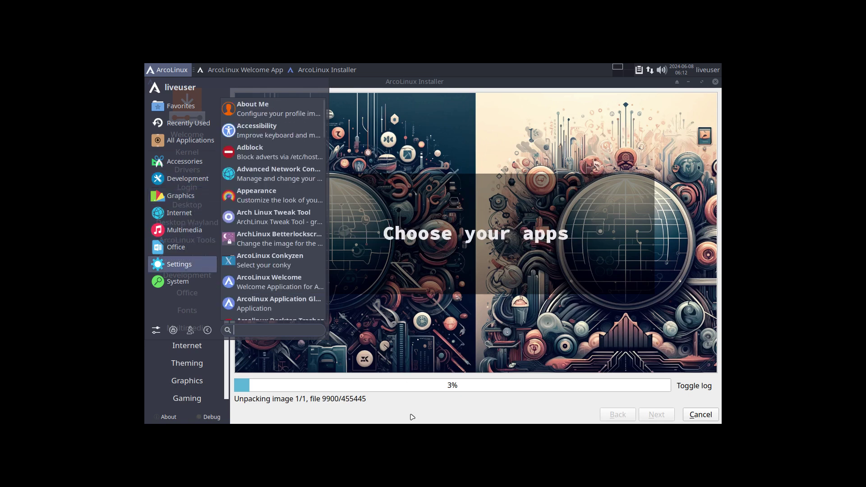
pyautogui.click(395, 404)
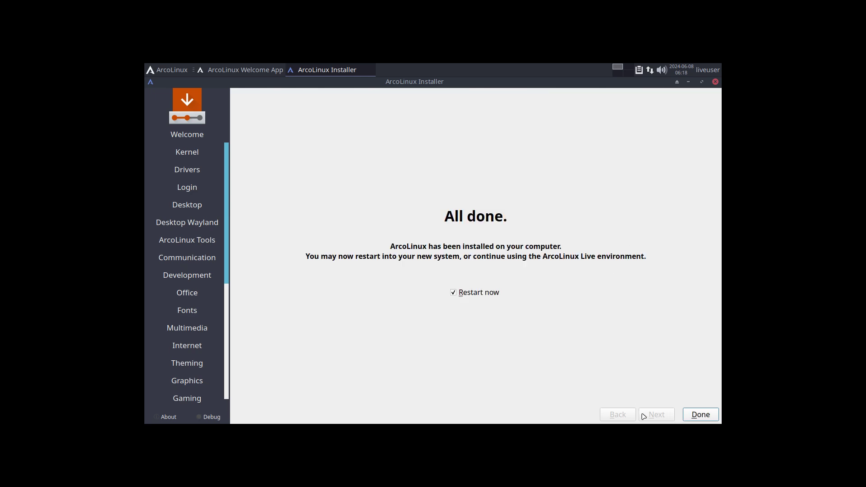
# Step: Finish the installer with Restart now ticked to reboot into the installed ArcoLinux
pyautogui.click(688, 418)
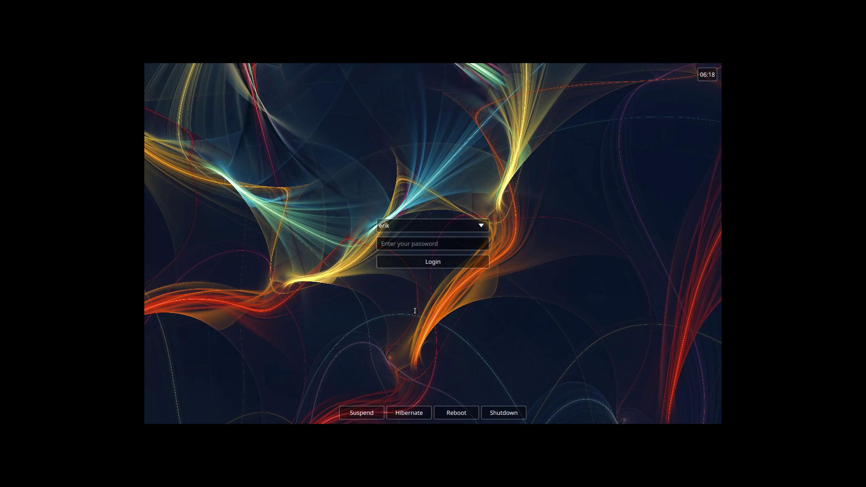
# Step: Enter the user password at the login screen to sign in to Chadwm
pyautogui.write('****')
pyautogui.press('Return')
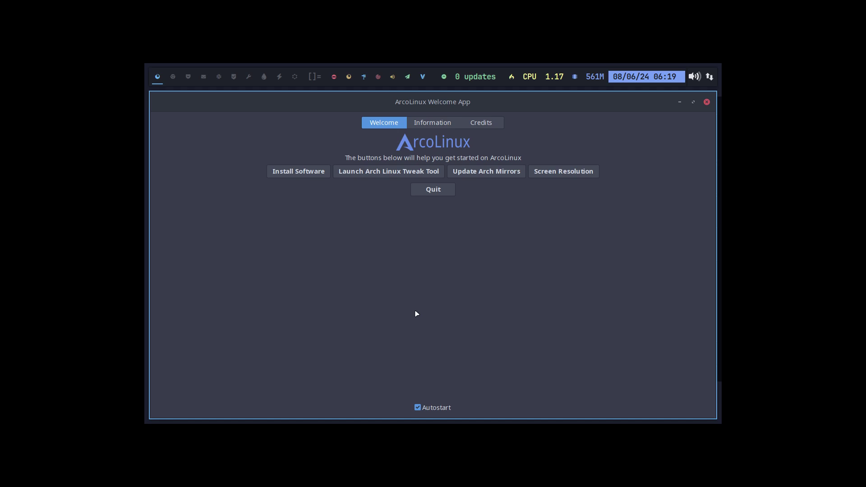
# Step: Switch off the Welcome App's Autostart option and quit the app
pyautogui.click(435, 407)
pyautogui.click(433, 190)
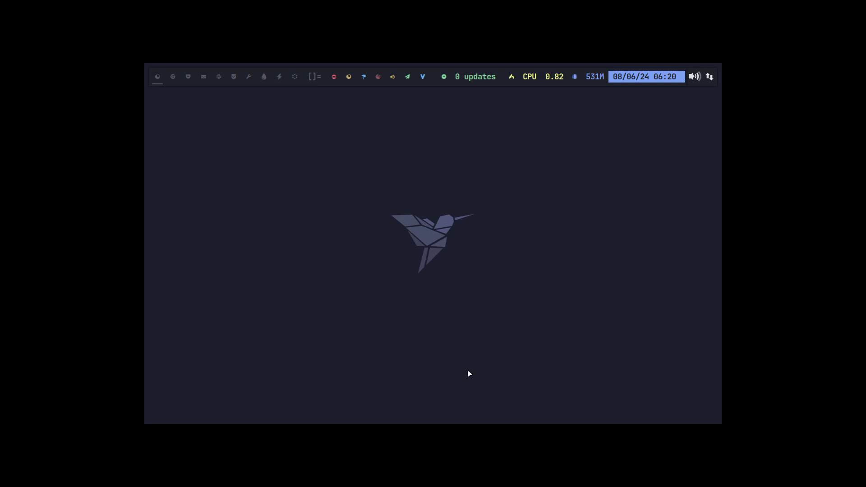
# Step: Open a terminal and Thunar, then bring up and dismiss the ArcoLinux logout menu
pyautogui.press('super+Return')
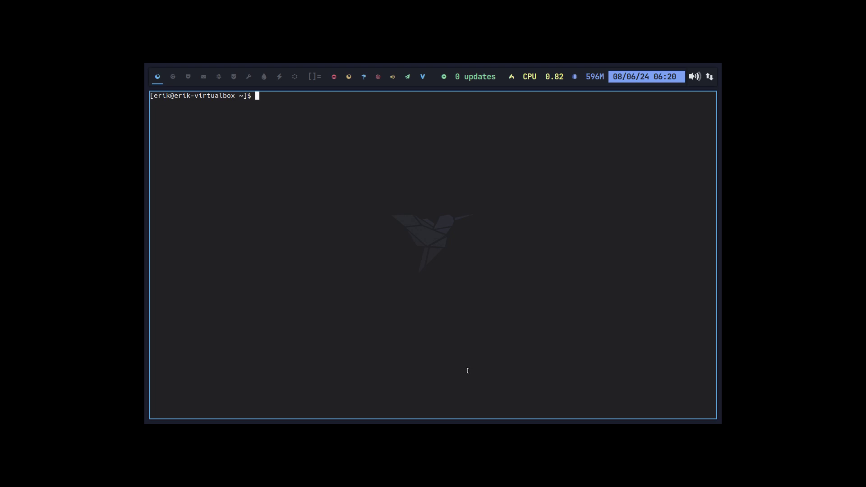
pyautogui.press('super+shift+Return')
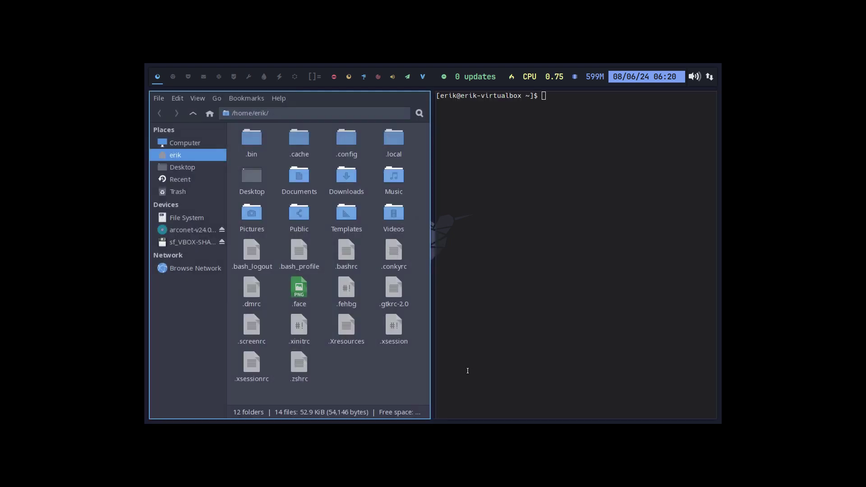
pyautogui.press('super+x')
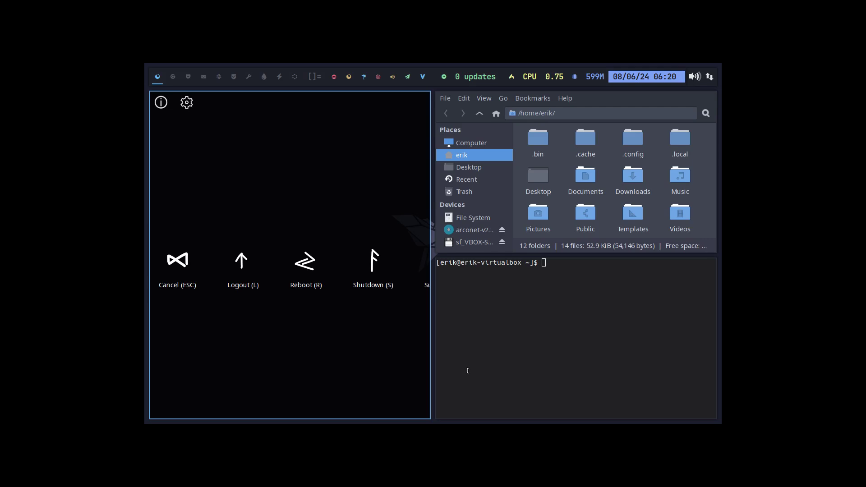
pyautogui.press('Escape')
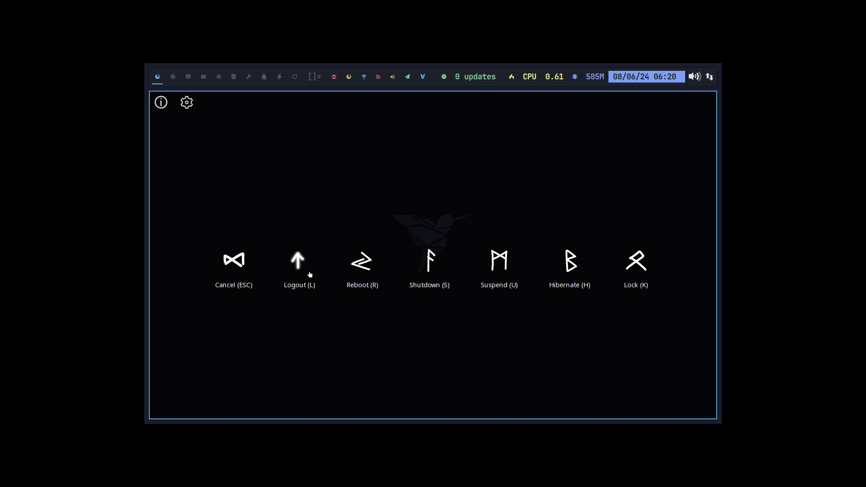
# Step: Set the logout app's theme to 'sweet', save it, and reopen the menu to check
pyautogui.click(187, 109)
pyautogui.click(231, 206)
pyautogui.click(232, 210)
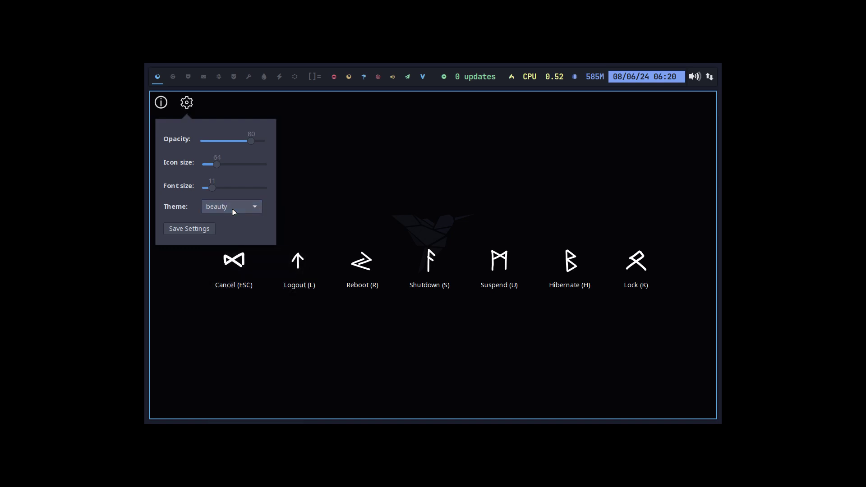
pyautogui.click(234, 209)
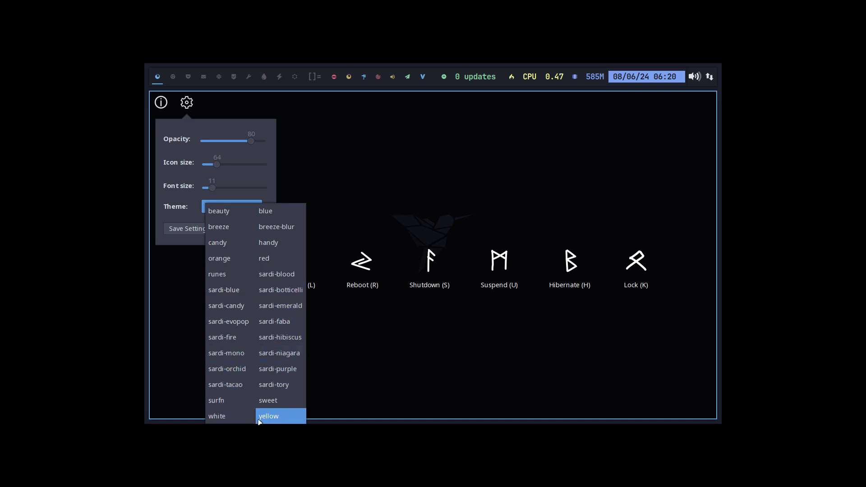
pyautogui.click(276, 402)
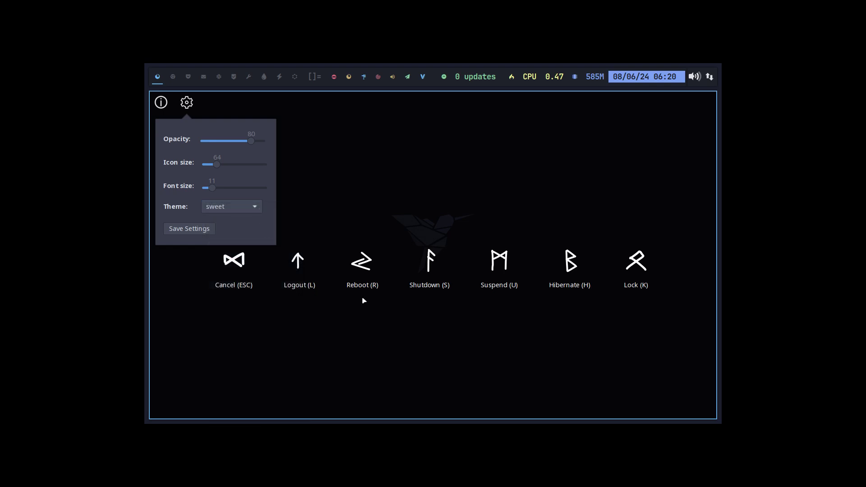
pyautogui.click(195, 229)
pyautogui.press('Escape')
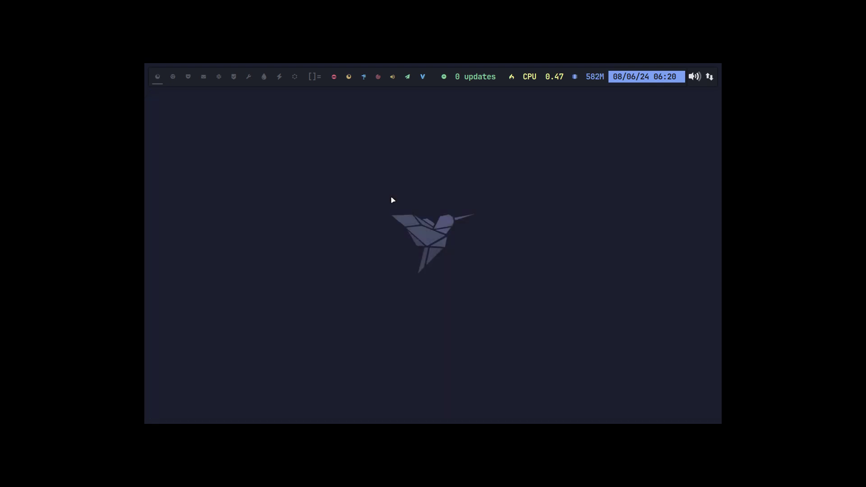
pyautogui.press('super+x')
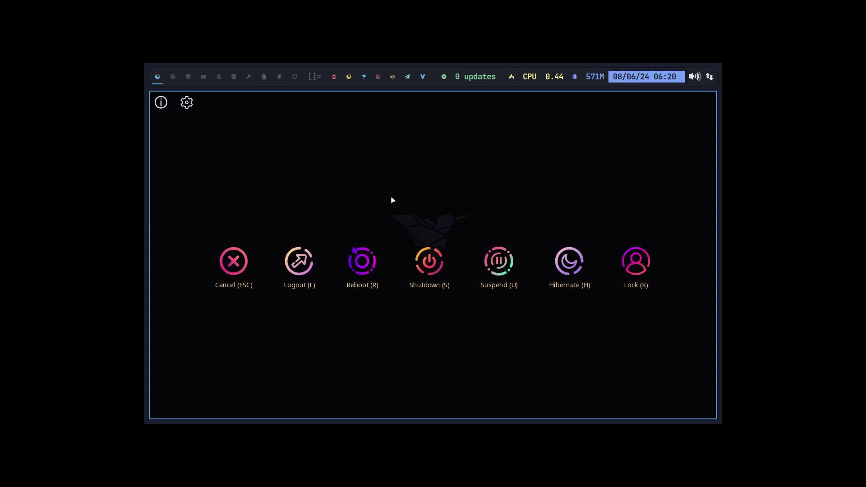